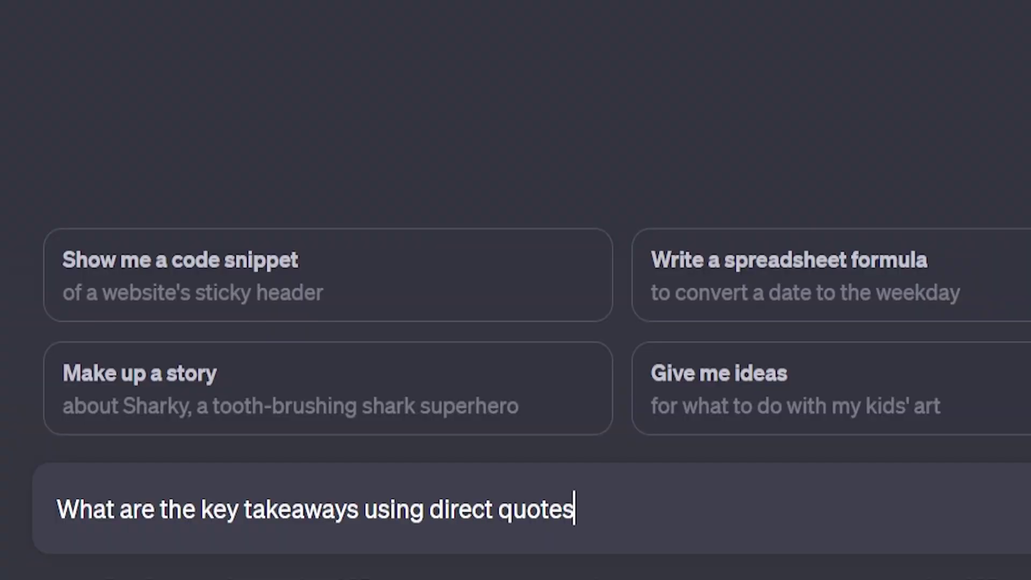
text(:)
Step: After the intro preview, display the EP 3 YOUTUBE VIDEO transcript beside the program view
key(shift+Return)
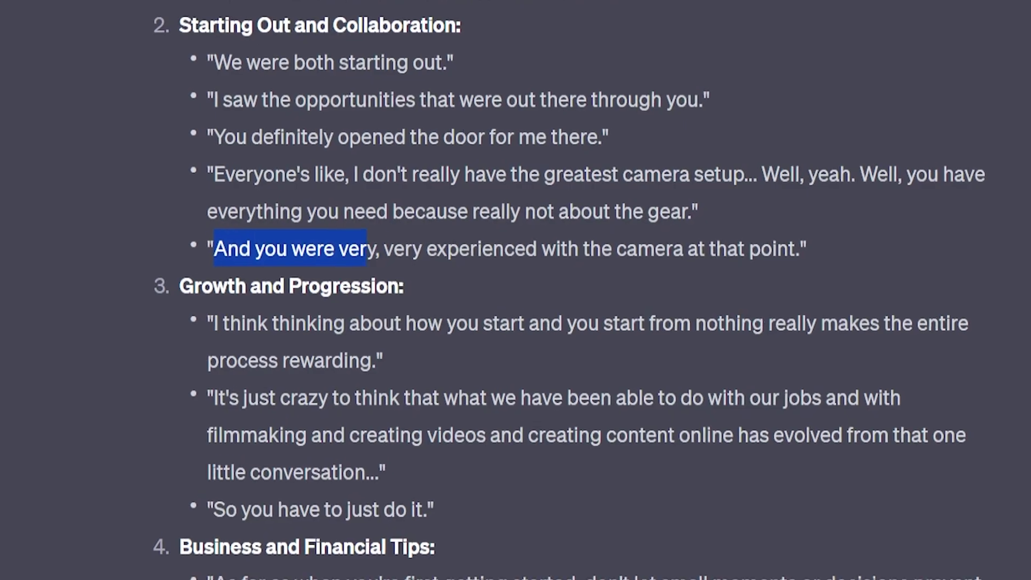
mouse_move(369, 250)
mouse_down()
mouse_move(593, 272)
mouse_move(782, 270)
mouse_up()
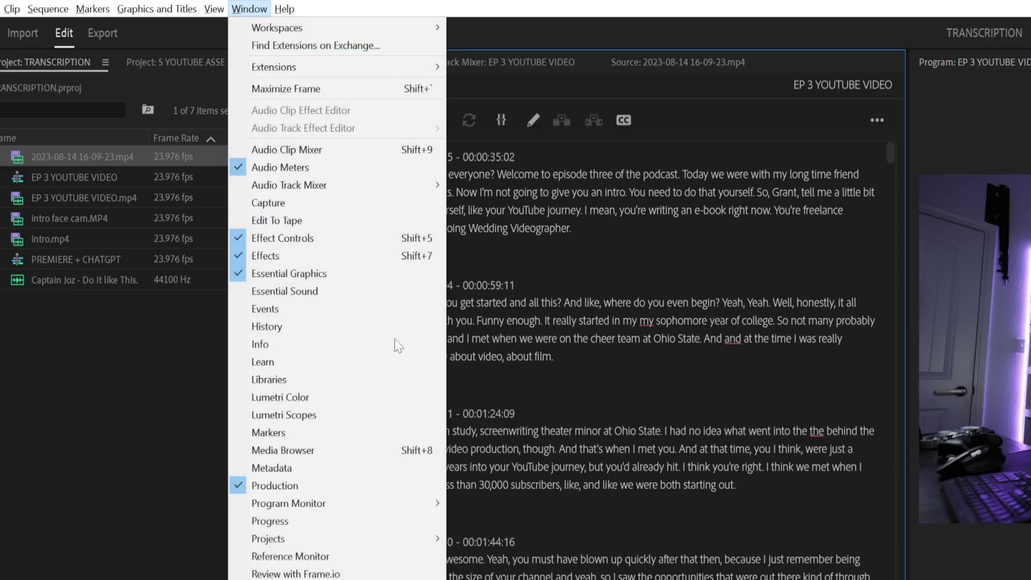
Step: Show the Transcript panel, confirm the Transcription preferences, and start a transcript search
click(345, 301)
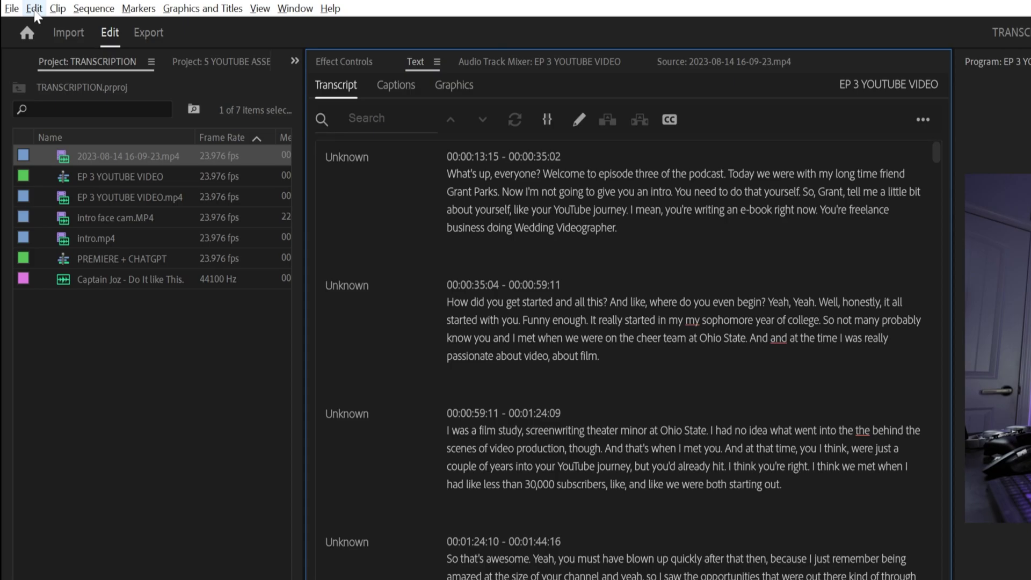
click(33, 8)
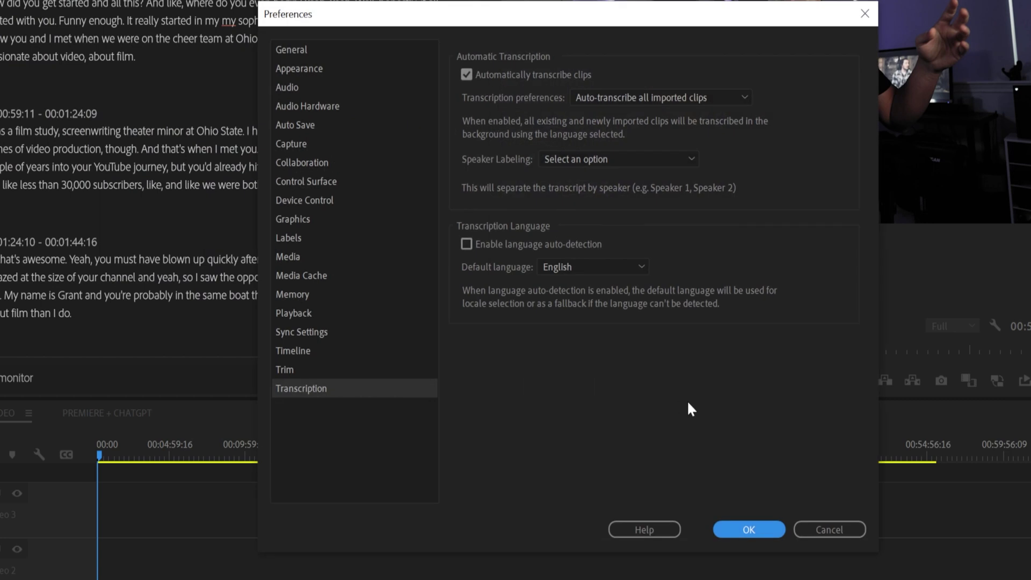
click(757, 529)
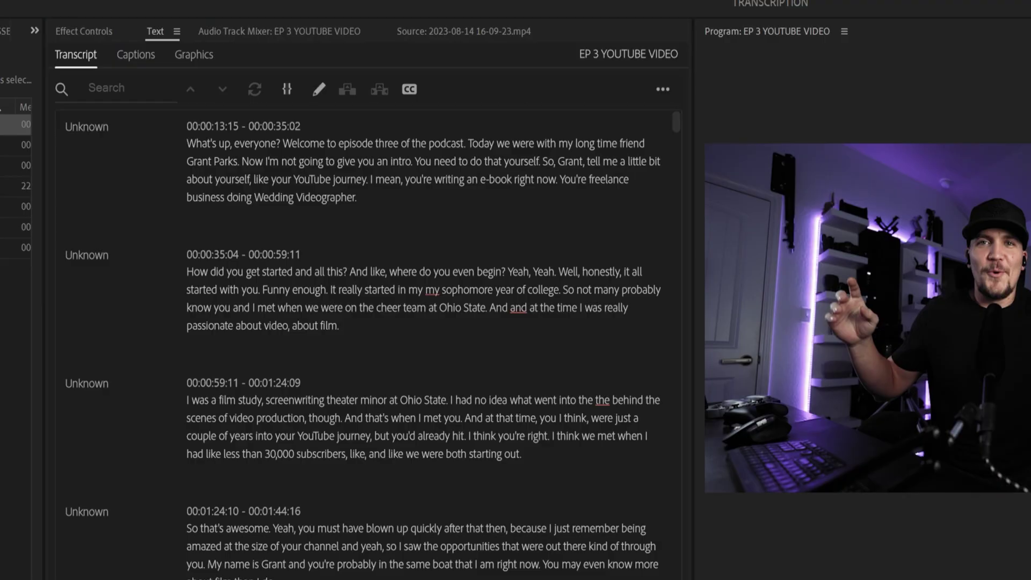
scroll(272, 443, down, 5)
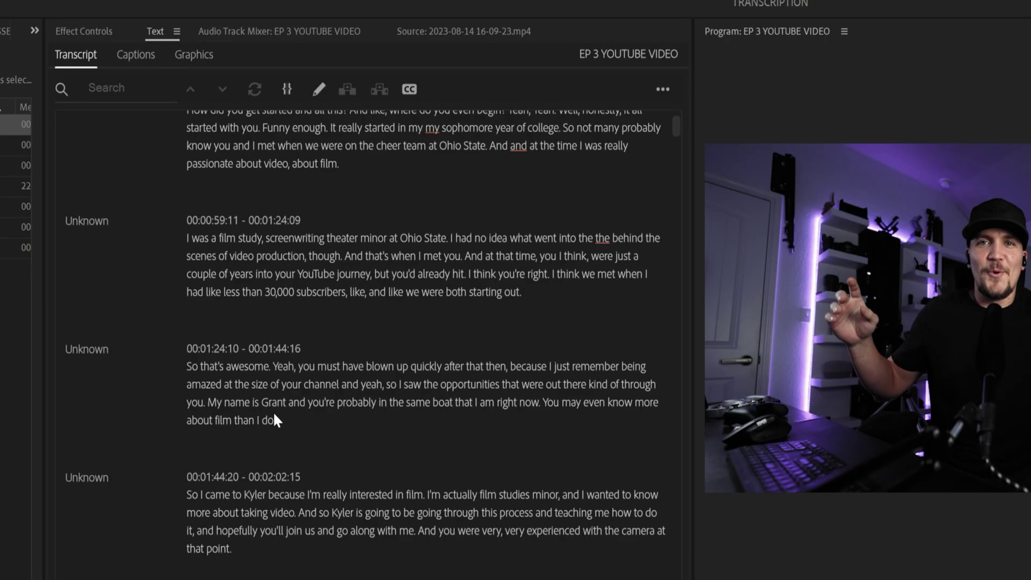
scroll(273, 412, down, 5)
scroll(272, 405, up, 5)
scroll(272, 402, up, 5)
click(120, 97)
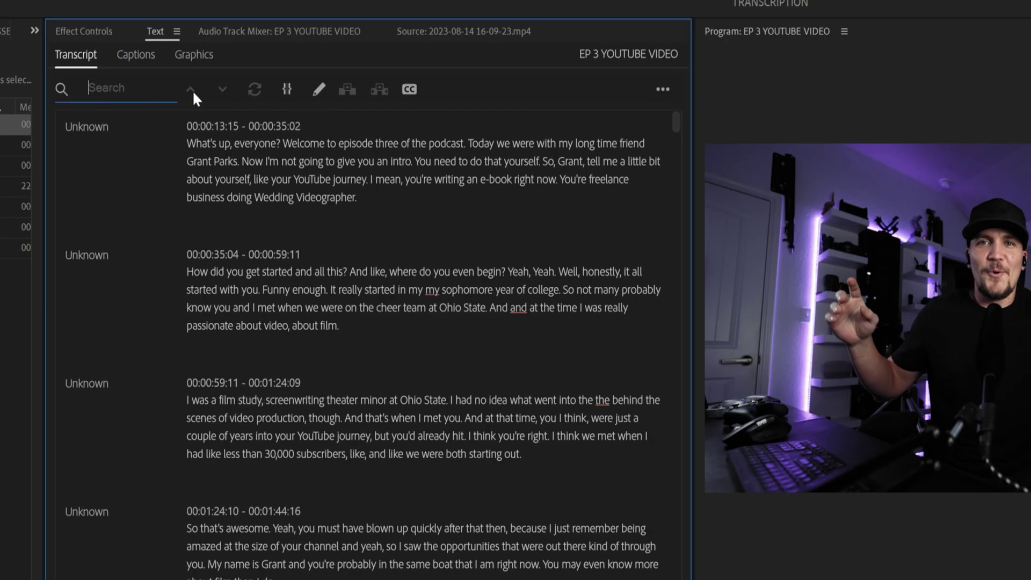
Step: Export the transcript to CSV, overwriting the existing TRANSCRIPT.csv
click(663, 90)
mouse_move(602, 231)
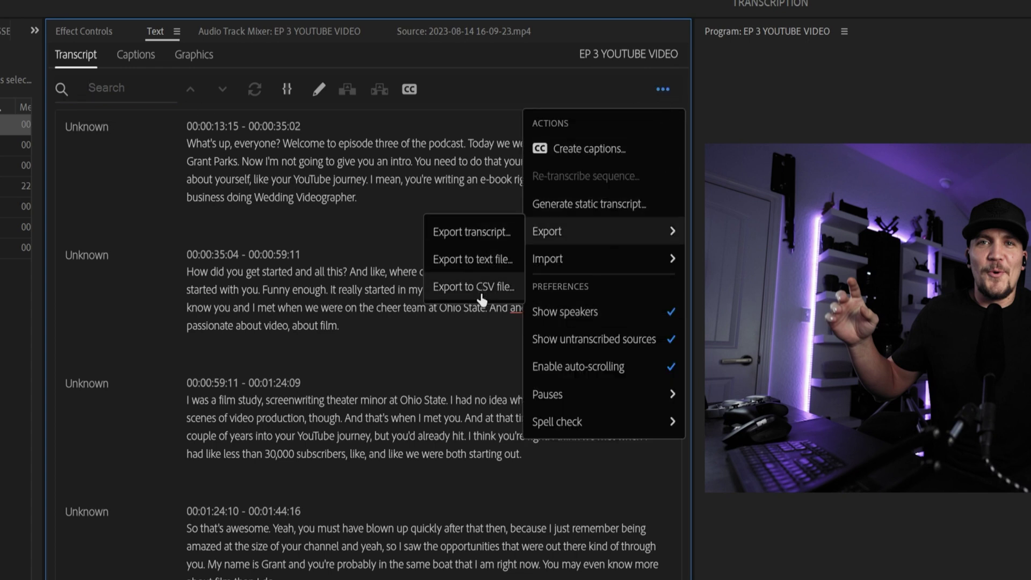
click(472, 287)
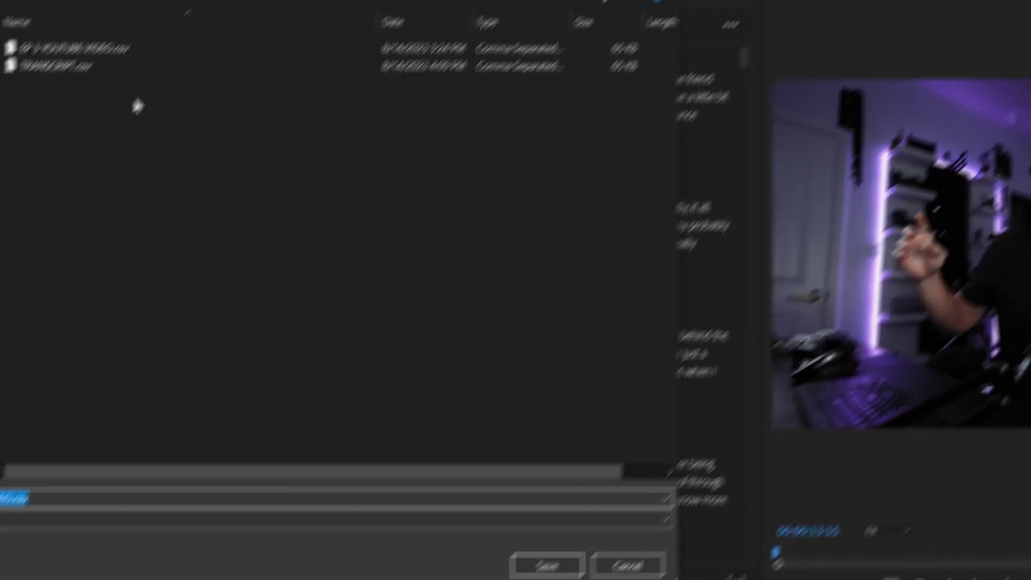
click(550, 554)
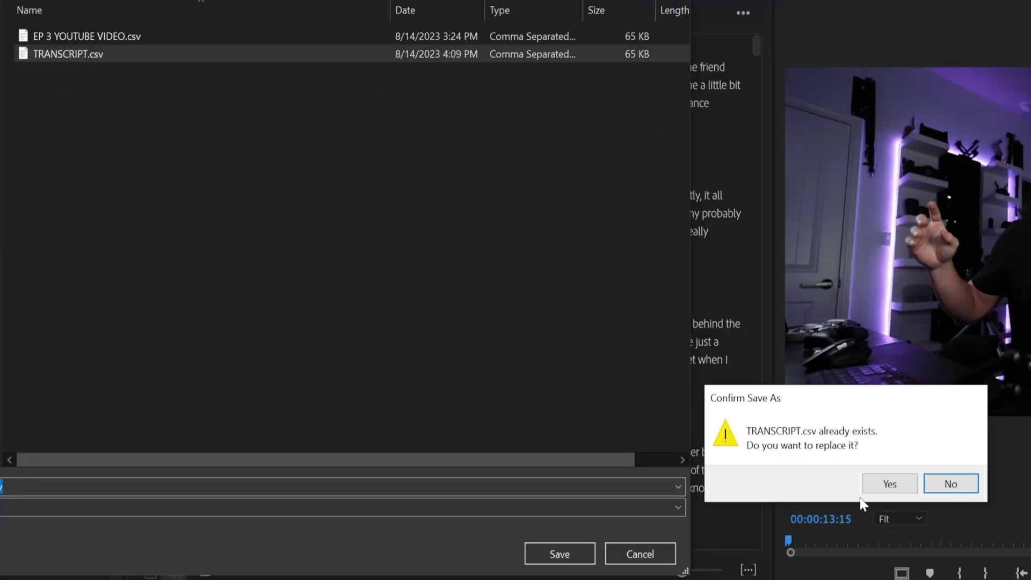
click(882, 485)
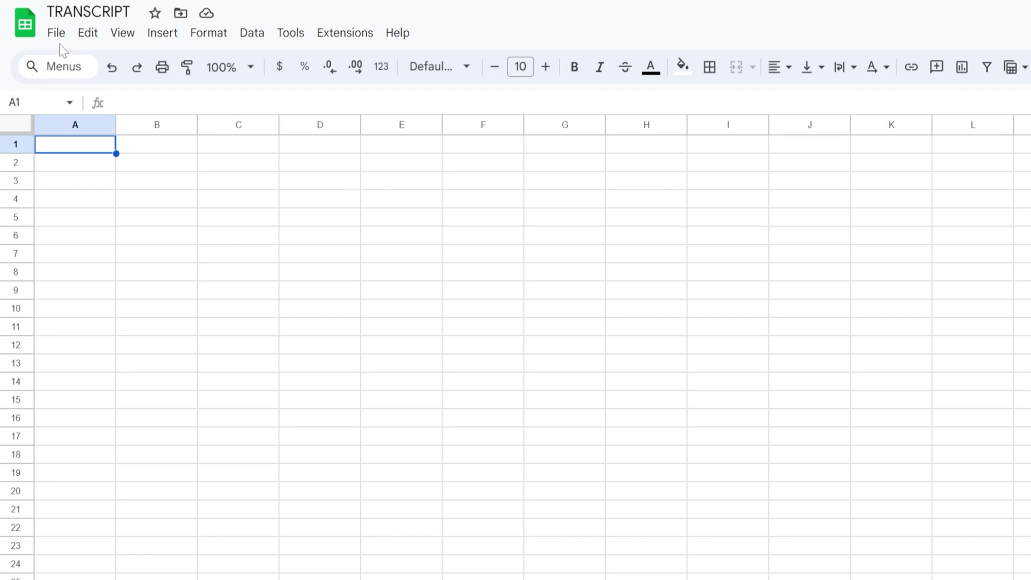
Step: Upload TRANSCRIPT.csv into the TRANSCRIPT sheet and open the imported data
click(57, 33)
click(135, 118)
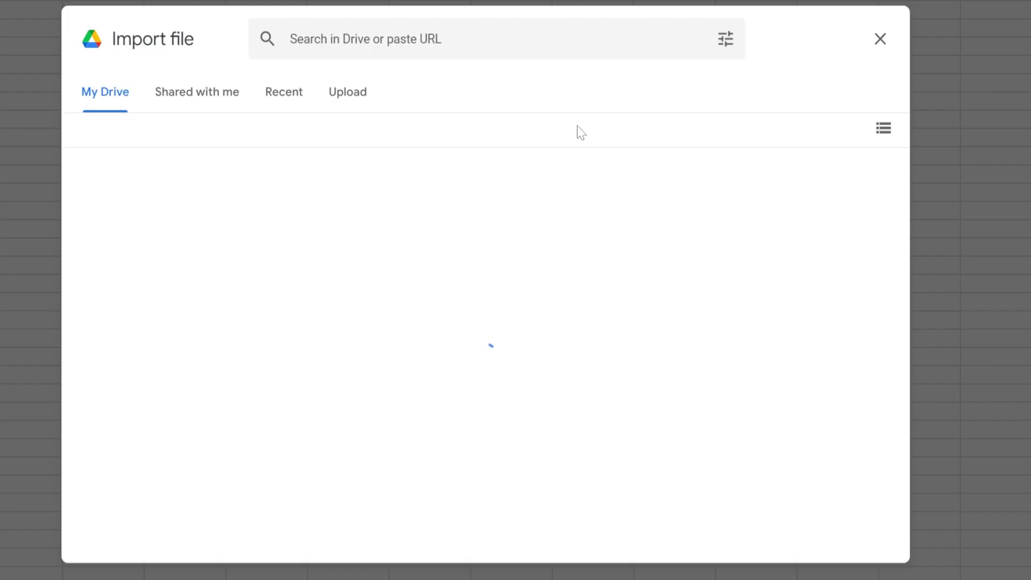
click(499, 395)
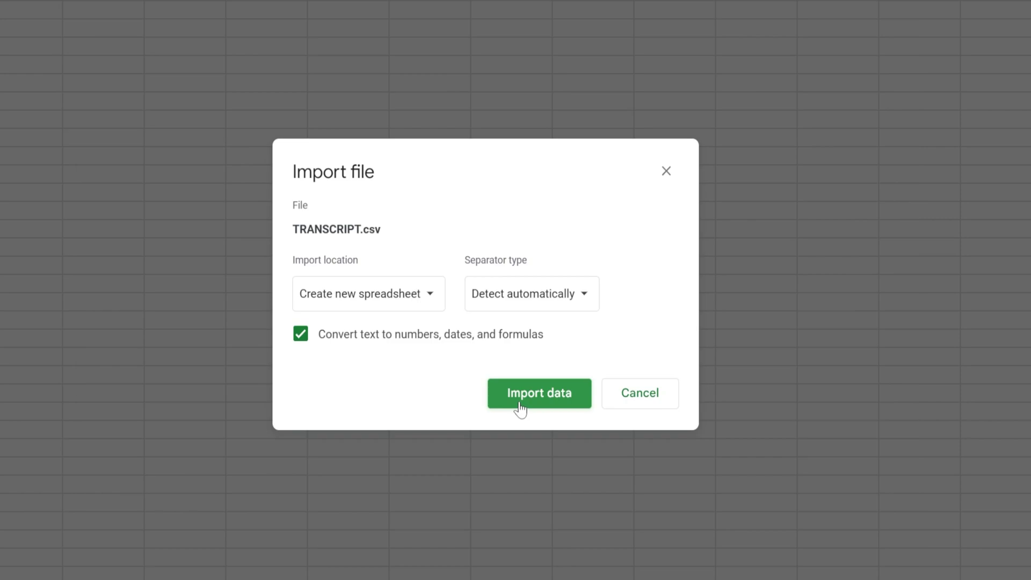
click(520, 401)
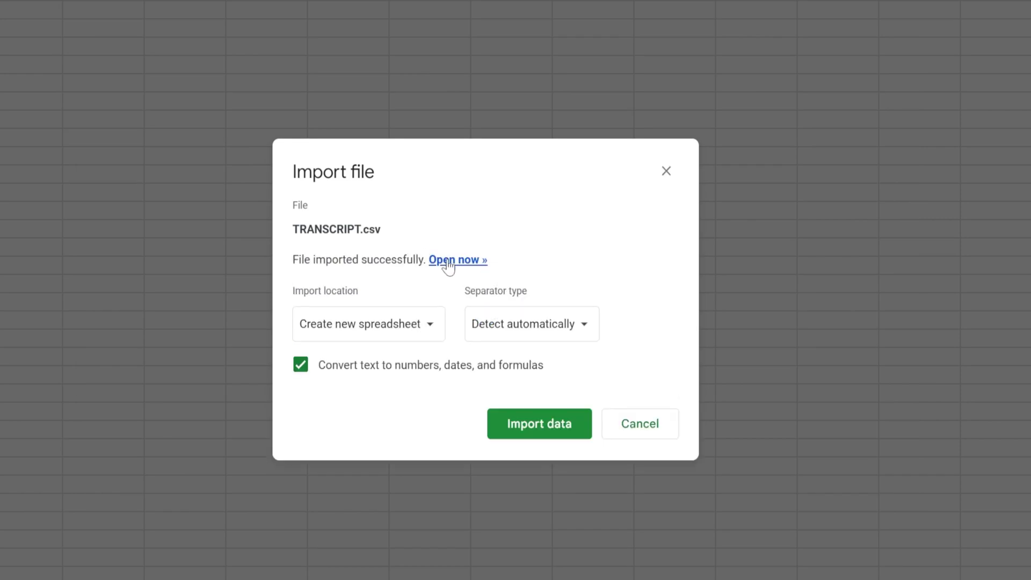
click(451, 260)
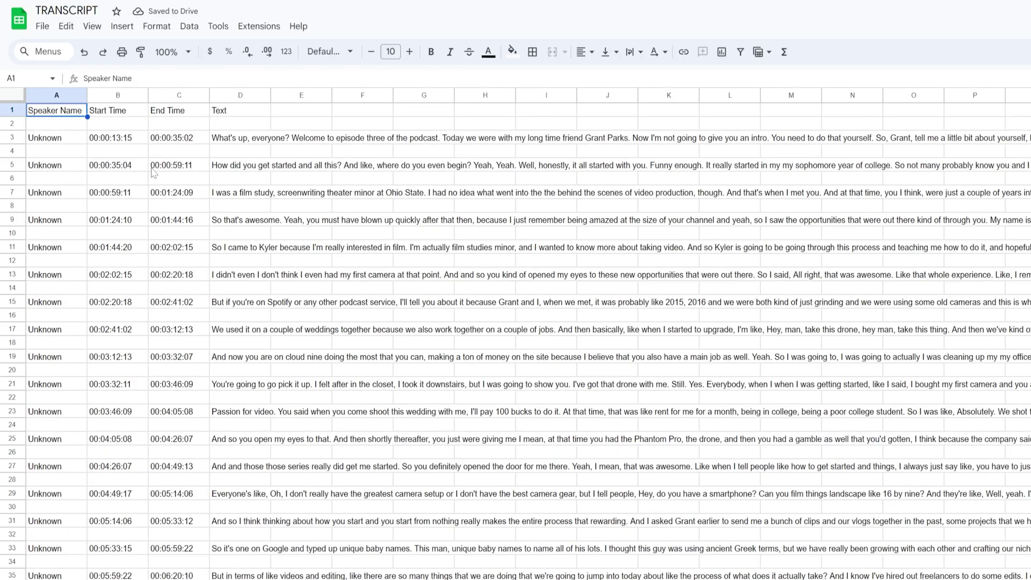
scroll(221, 562, down, 2)
scroll(218, 560, down, 2)
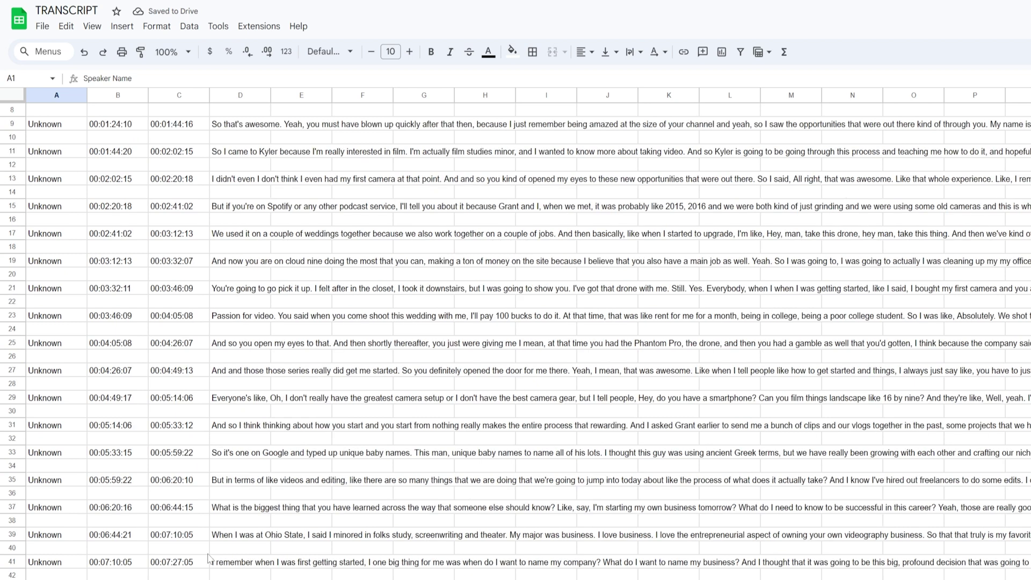
scroll(211, 559, up, 4)
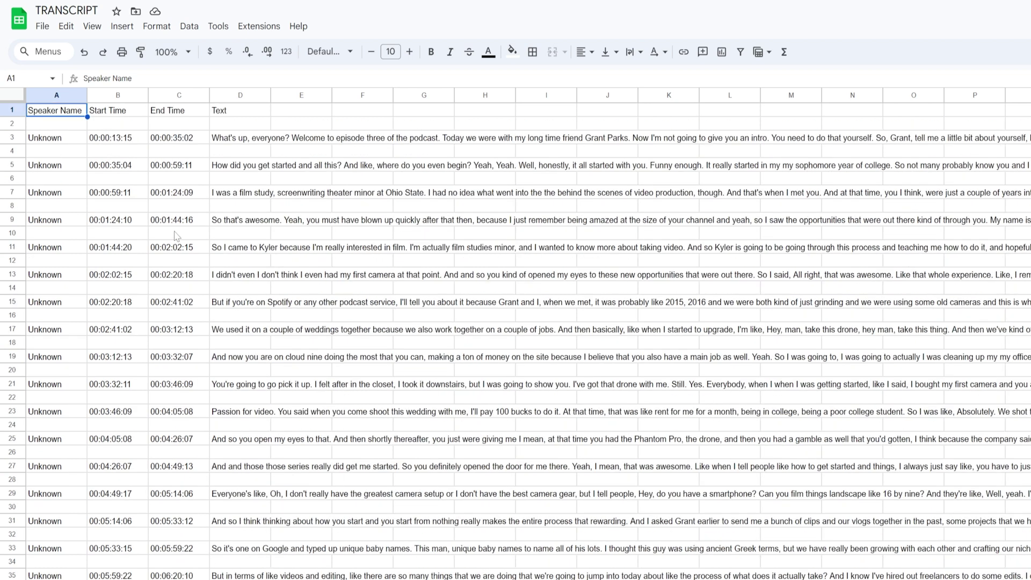
click(223, 94)
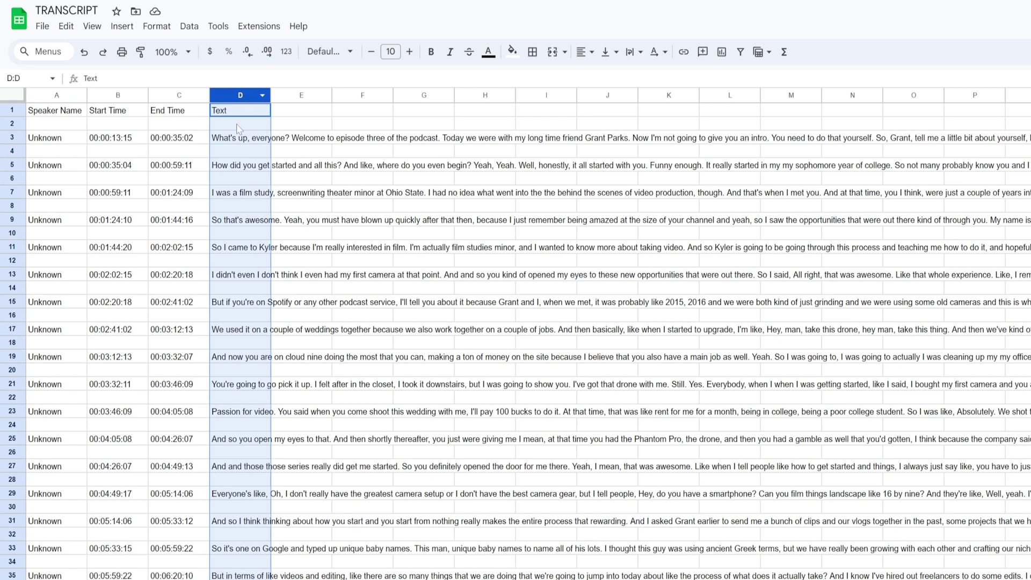
Step: Add a filter to column D that excludes (Blanks)
right_click(258, 101)
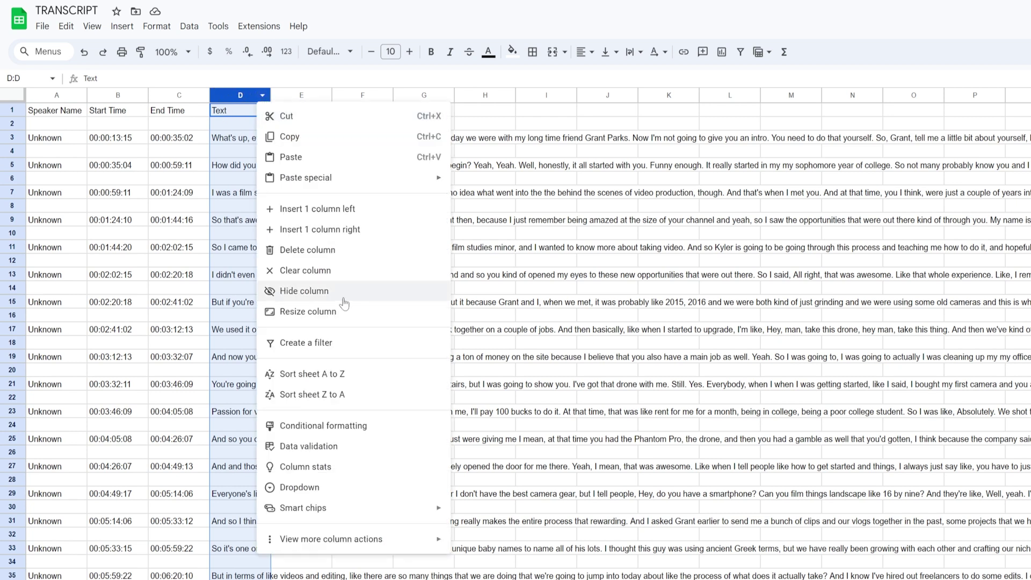
click(343, 344)
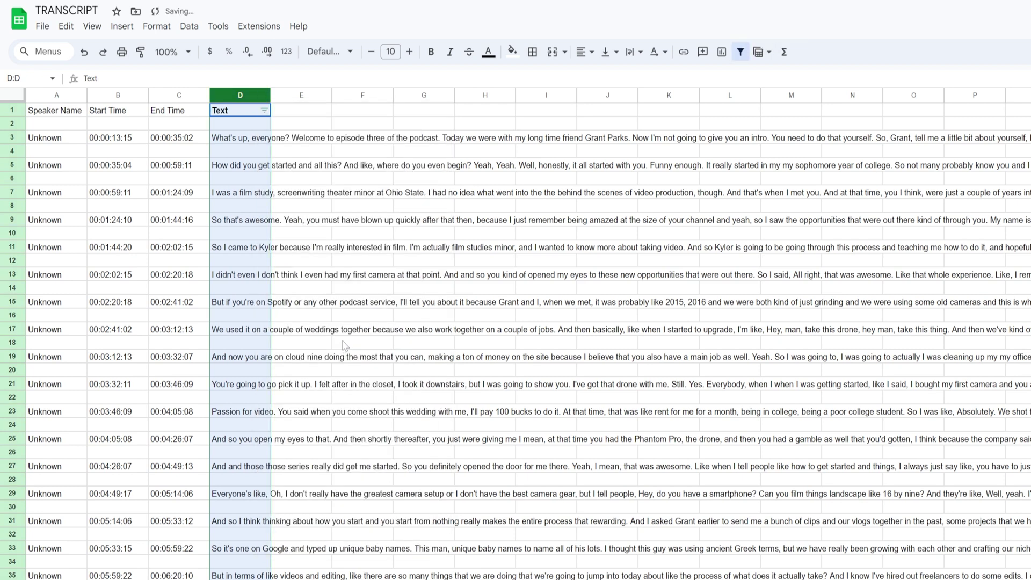
click(265, 111)
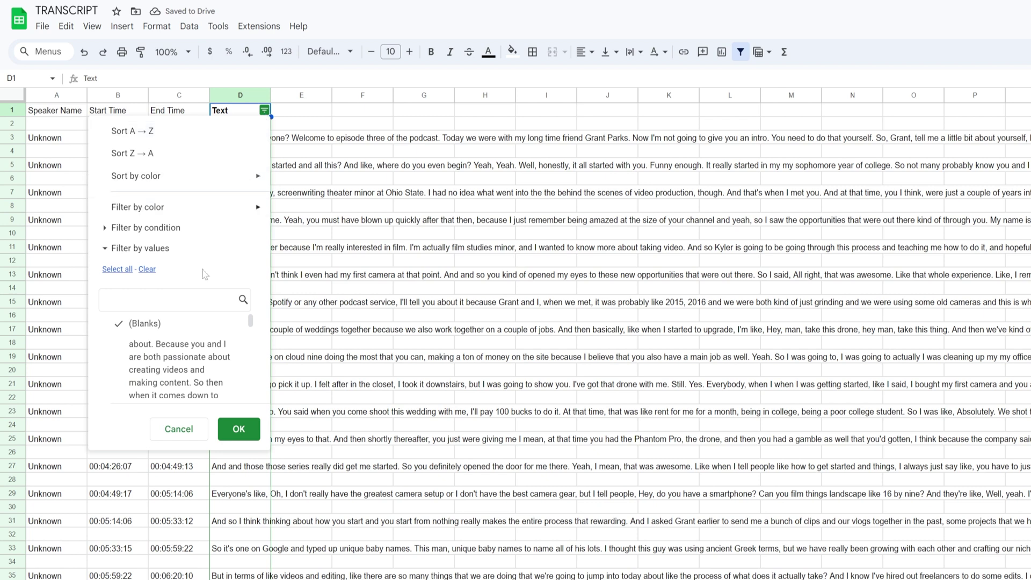
click(158, 324)
click(239, 429)
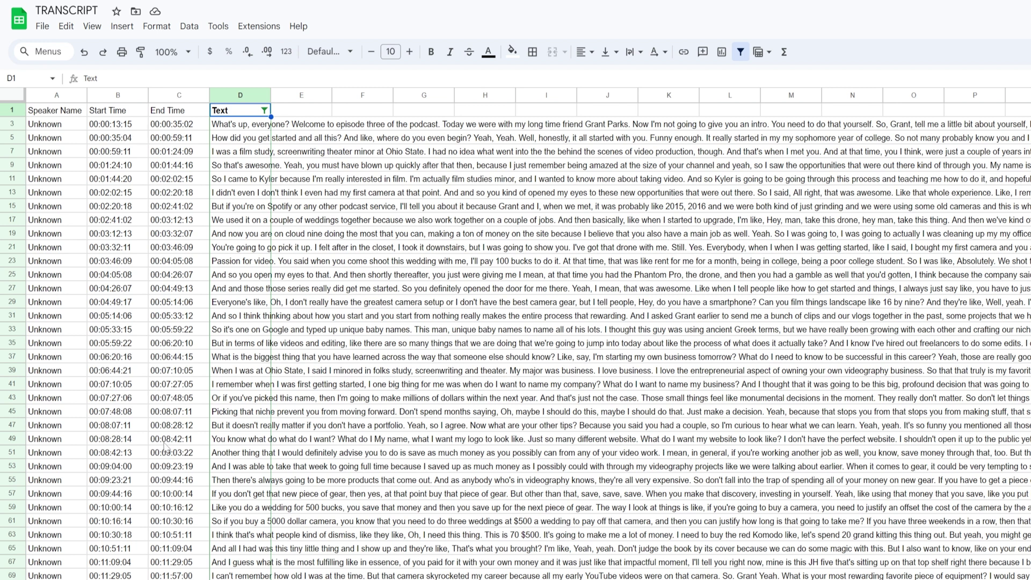
click(234, 128)
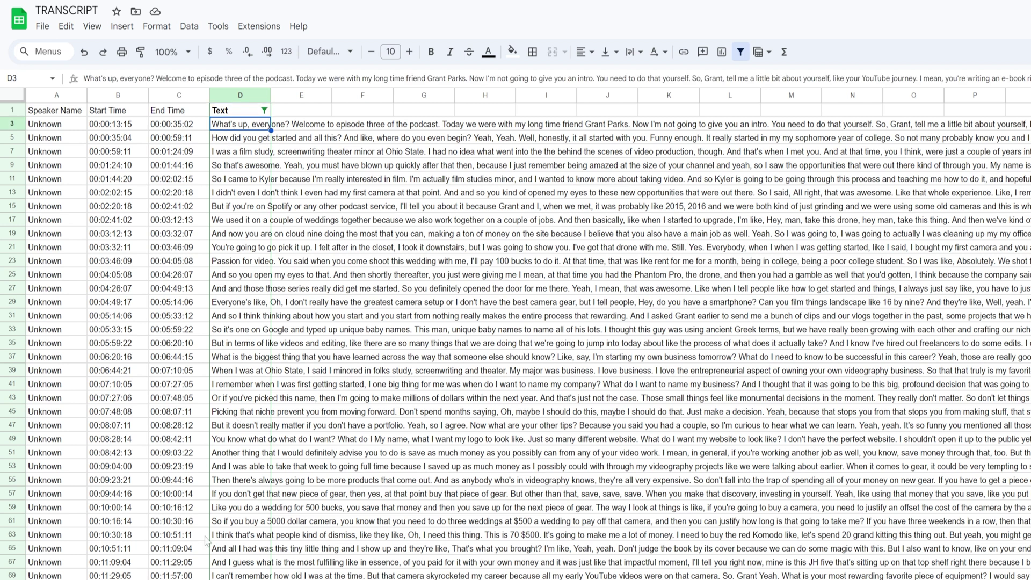
Step: Copy transcript lines D3:D65 and send them to ChatGPT with the key-takeaways prompt
shift+click(231, 552)
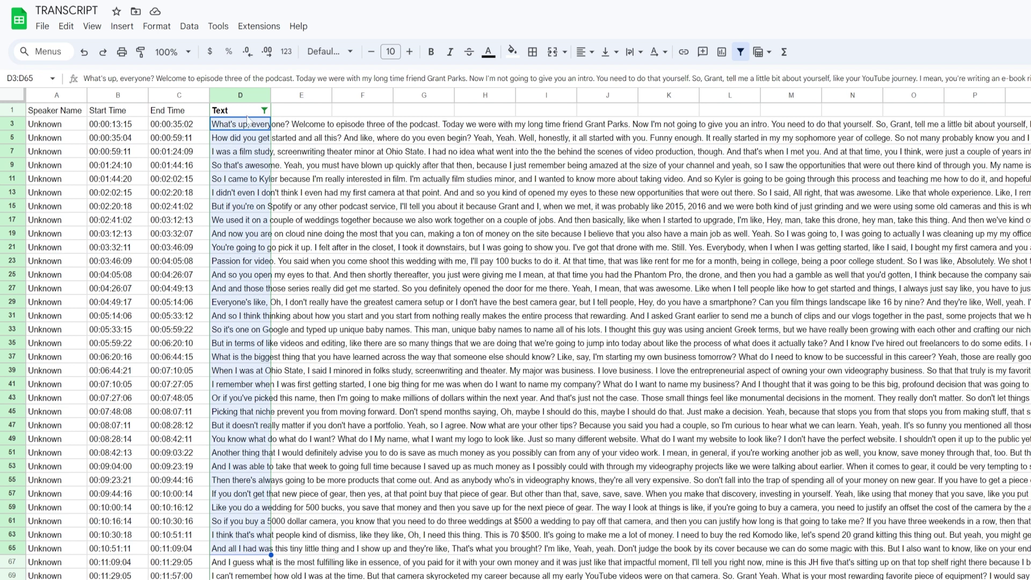
key(ctrl+c)
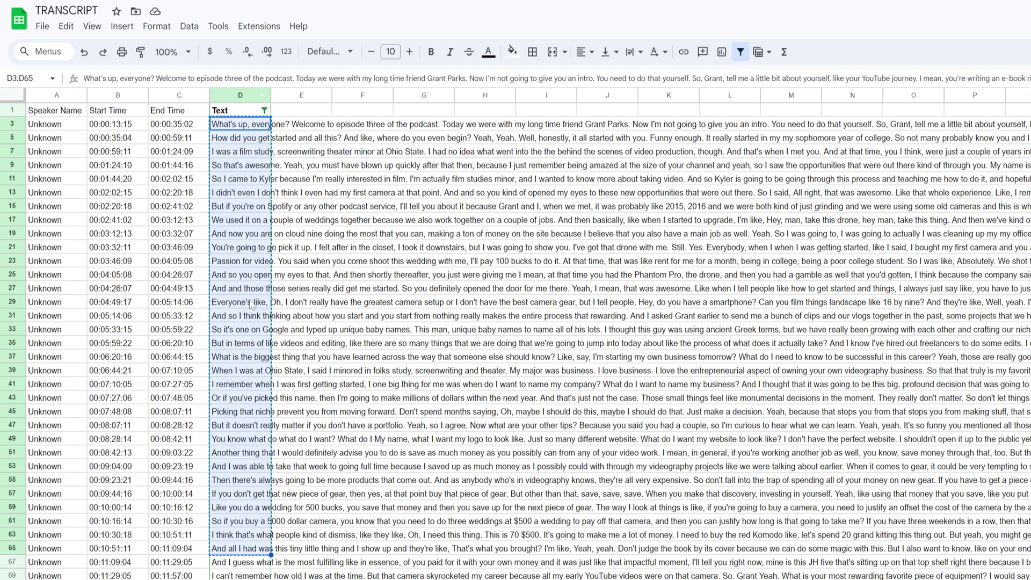
text(a)
text(re the key takeaways from this transcript using direct qutoe)
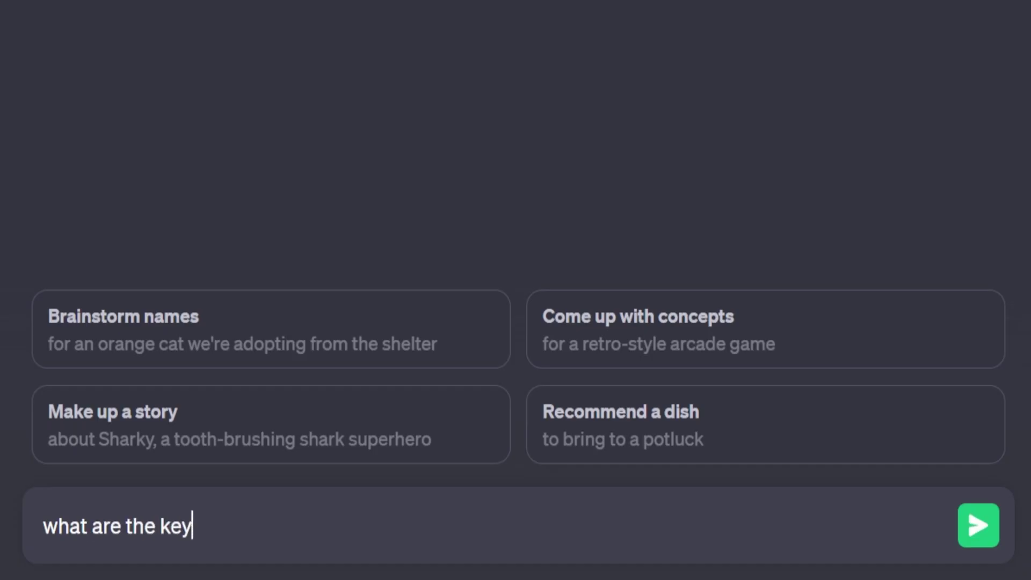
key(BackSpace)
key(BackSpace)
key(BackSpace)
text(otes. Add)
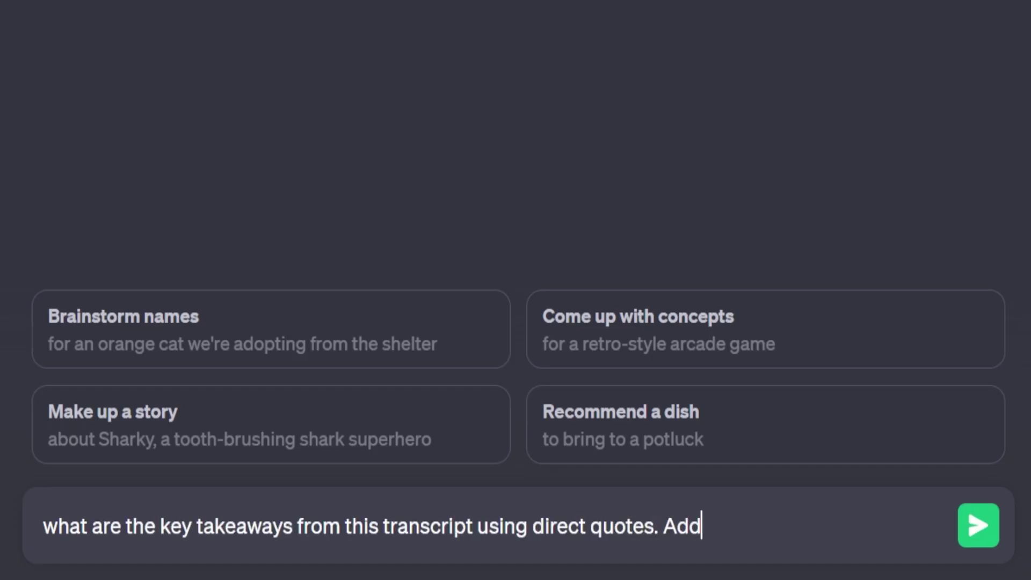
text( a title above each quote:)
key(shift+Return)
key(ctrl+v)
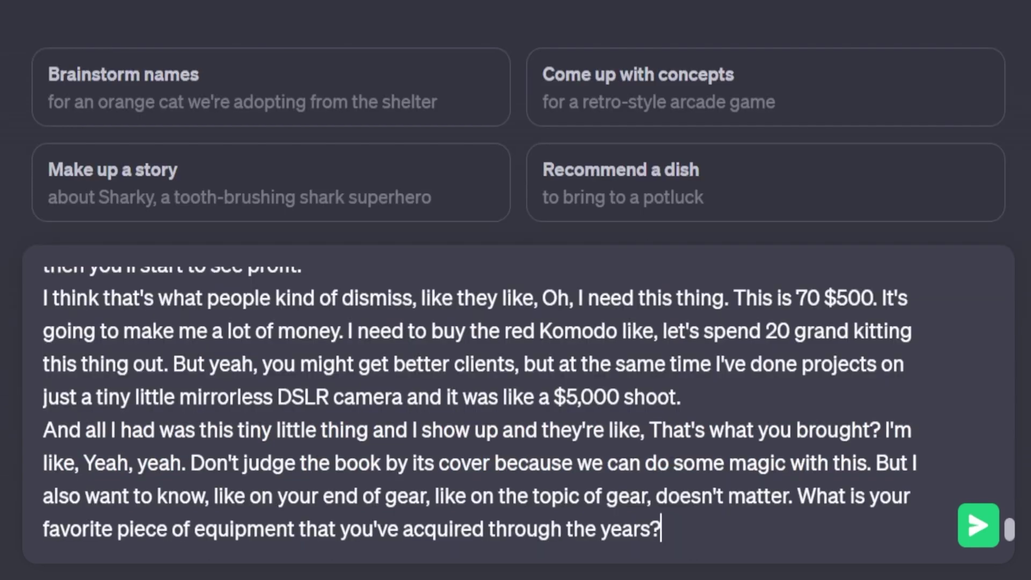
key(Return)
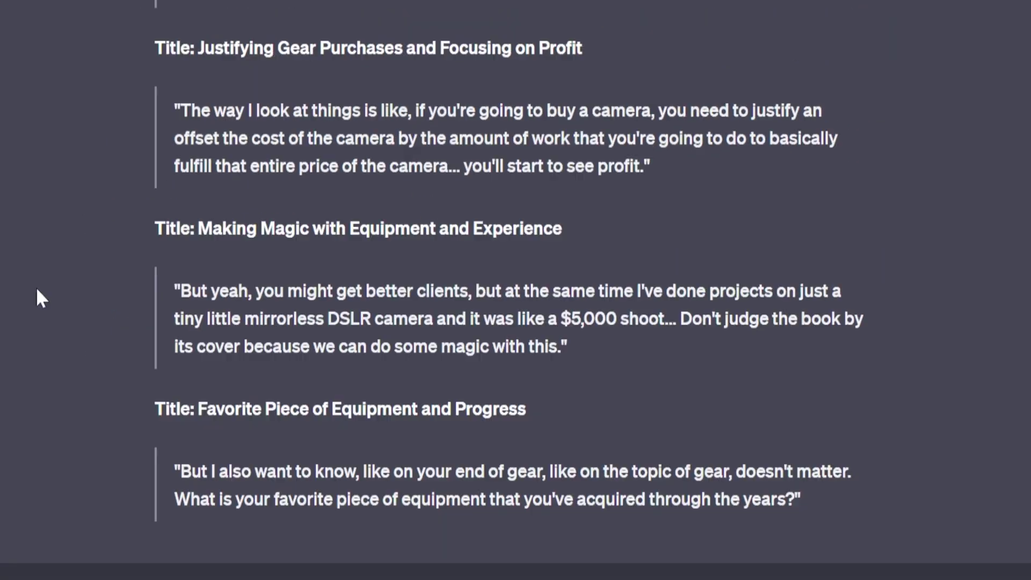
scroll(36, 298, up, 2)
scroll(39, 299, up, 2)
scroll(38, 298, up, 2)
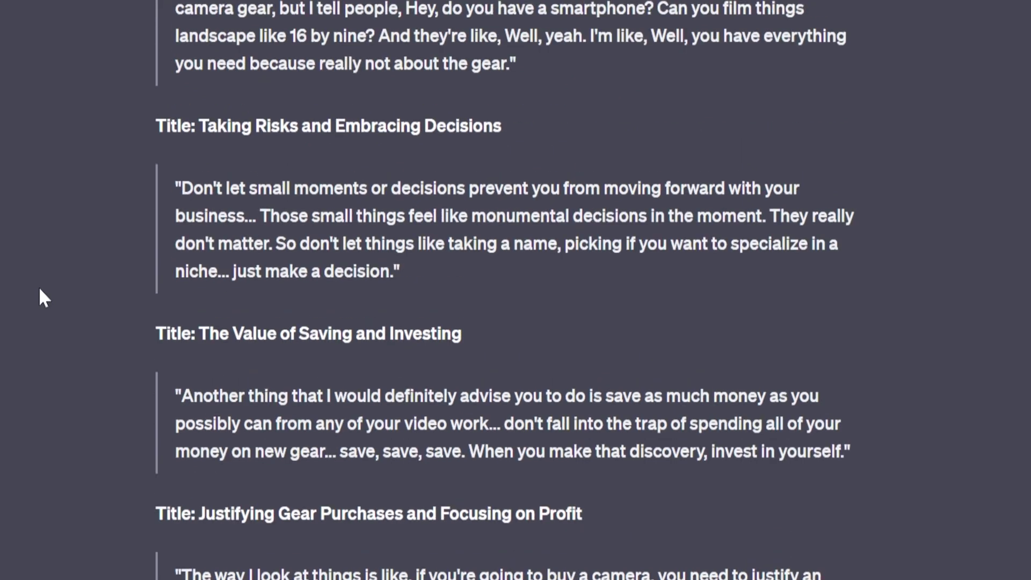
scroll(40, 299, up, 1)
scroll(40, 296, up, 1)
scroll(96, 242, up, 1)
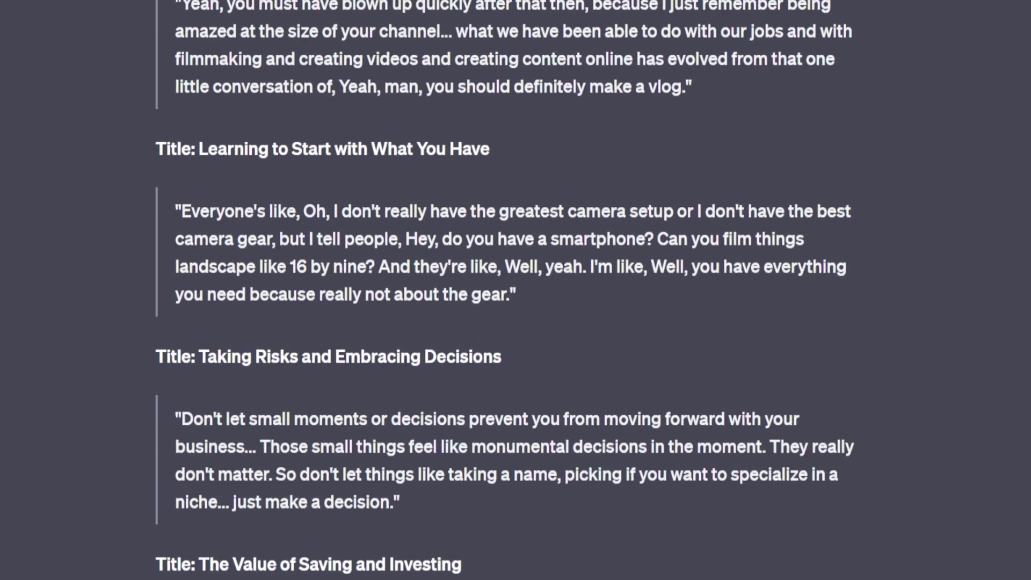
drag(199, 148, 397, 149)
drag(480, 148, 498, 155)
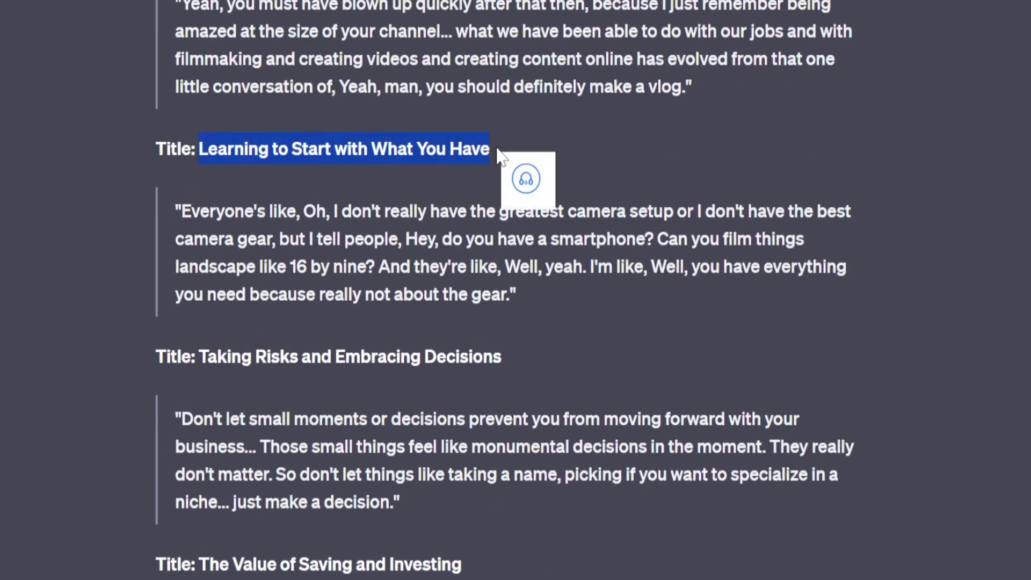
click(572, 113)
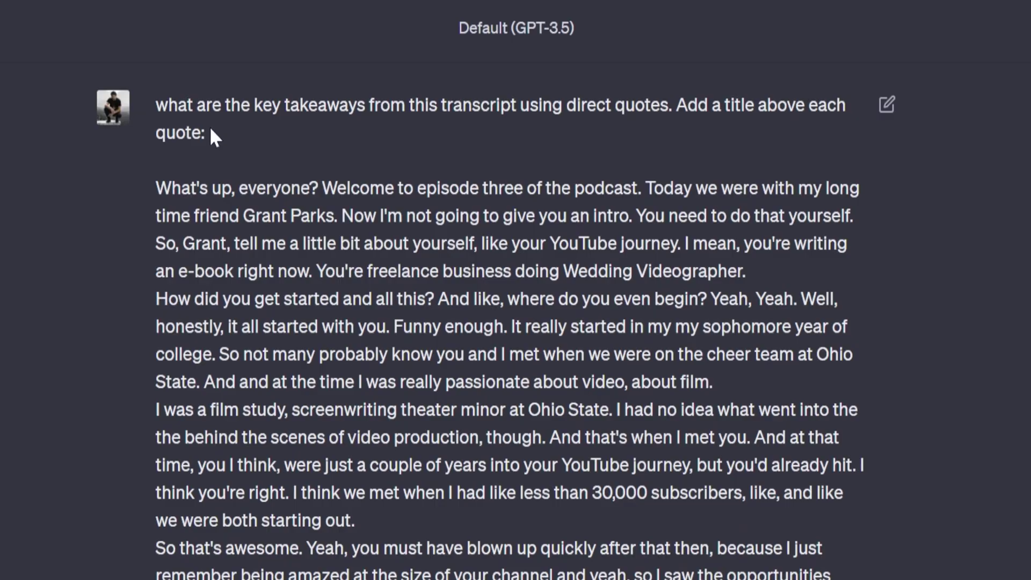
triple_click(213, 133)
click(287, 132)
scroll(288, 125, down, 1)
scroll(240, 124, up, 1)
scroll(241, 132, down, 10)
scroll(509, 566, up, 4)
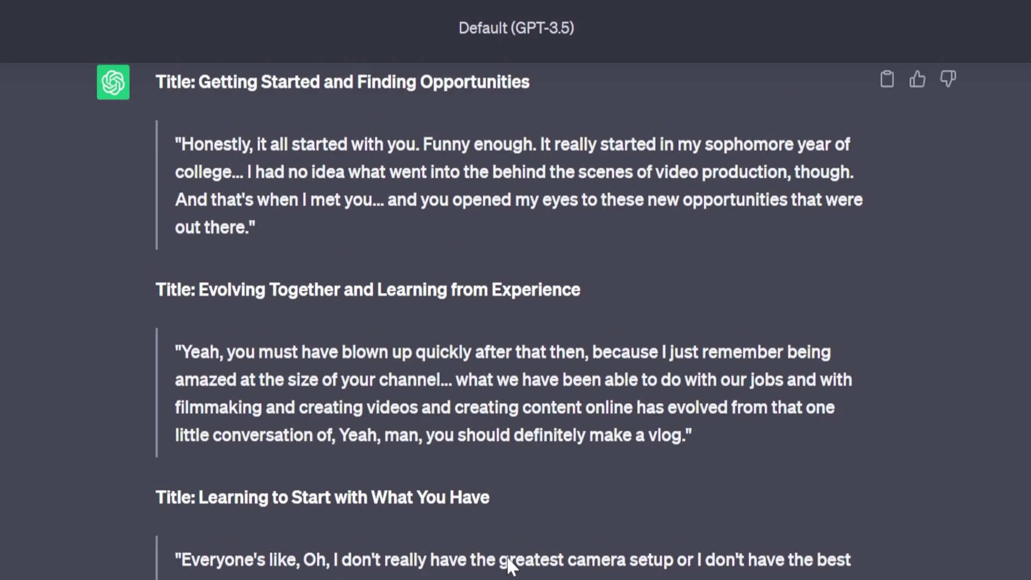
scroll(510, 566, up, 2)
scroll(273, 331, up, 1)
scroll(516, 291, down, 3)
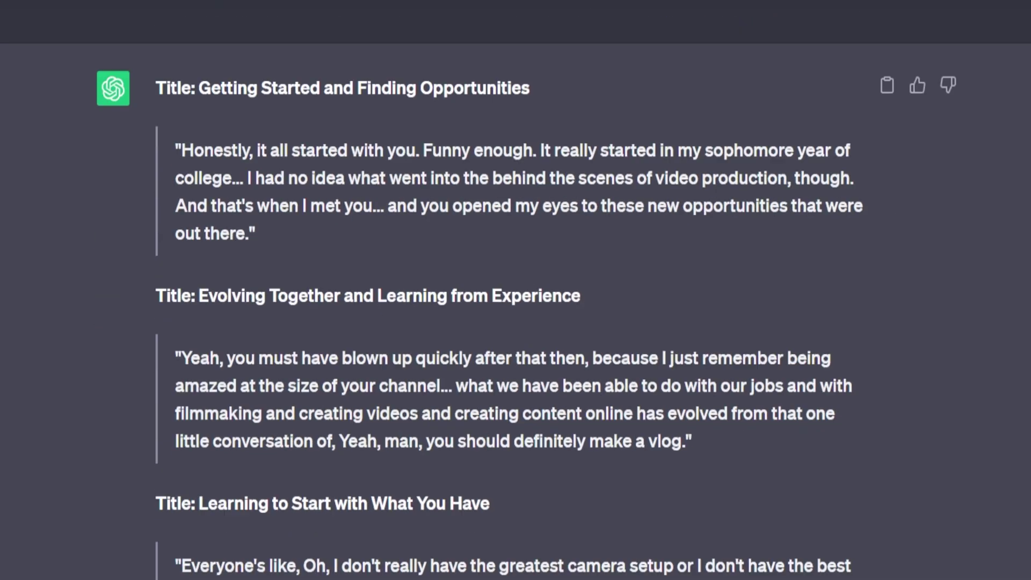
scroll(516, 290, down, 2)
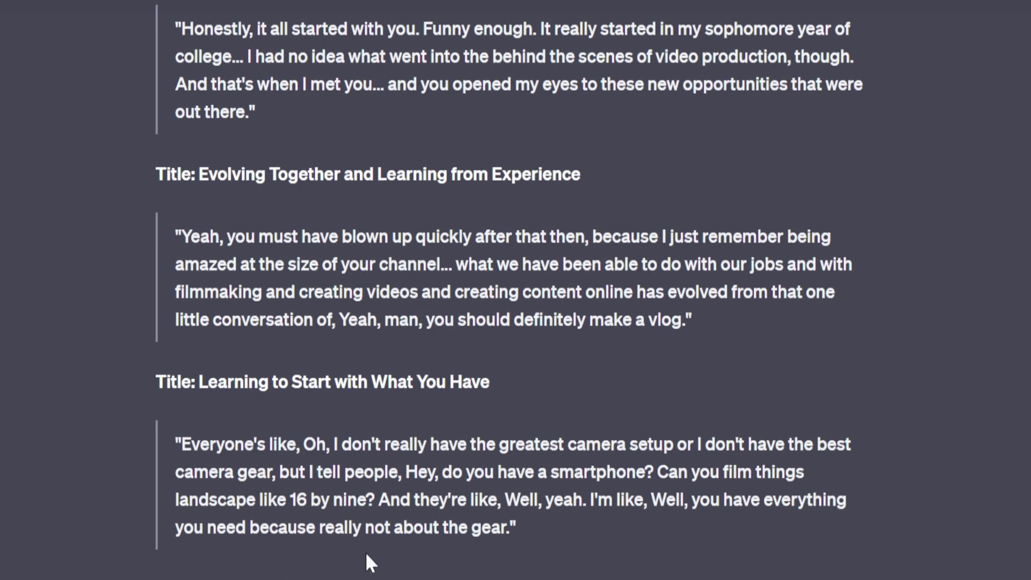
scroll(365, 552, down, 5)
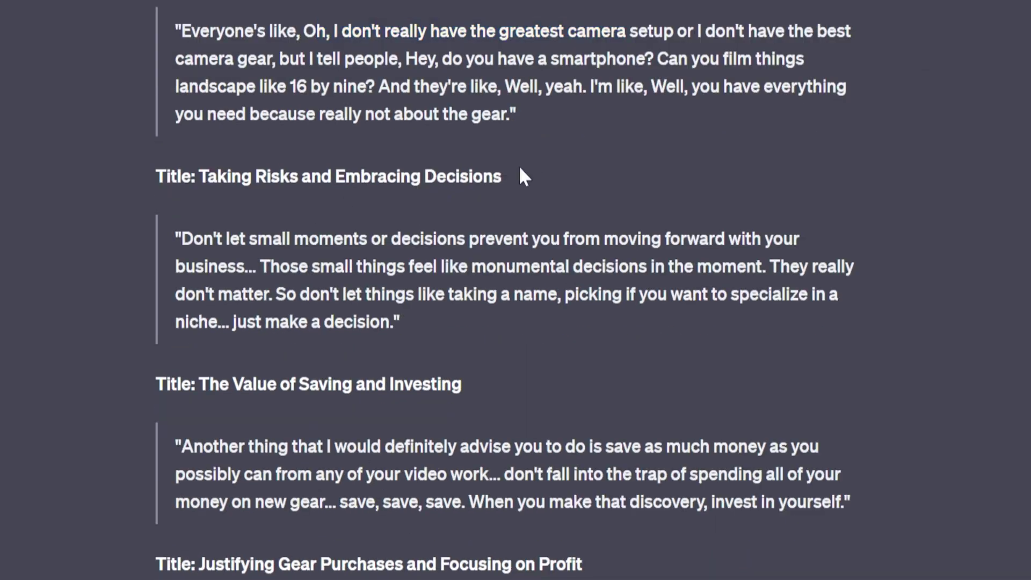
drag(314, 200, 333, 240)
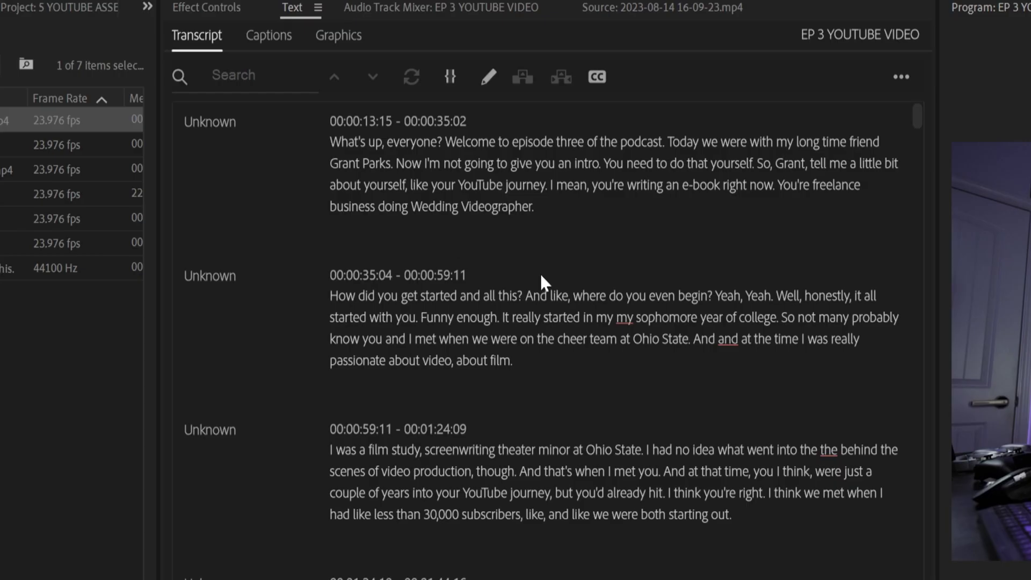
Step: Find the 'don't let small moments' line and cut away the footage before it
click(245, 75)
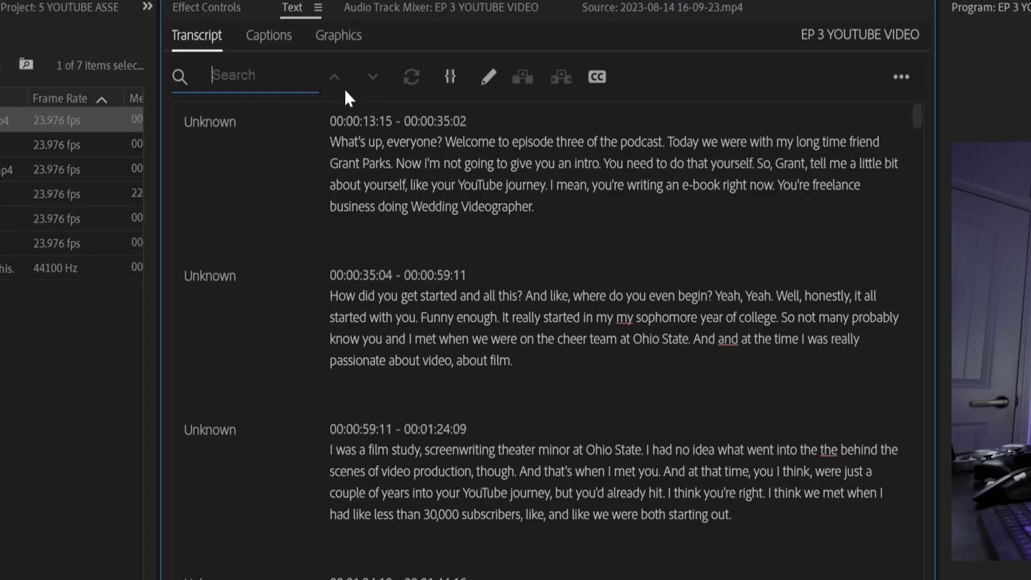
key(ctrl+v)
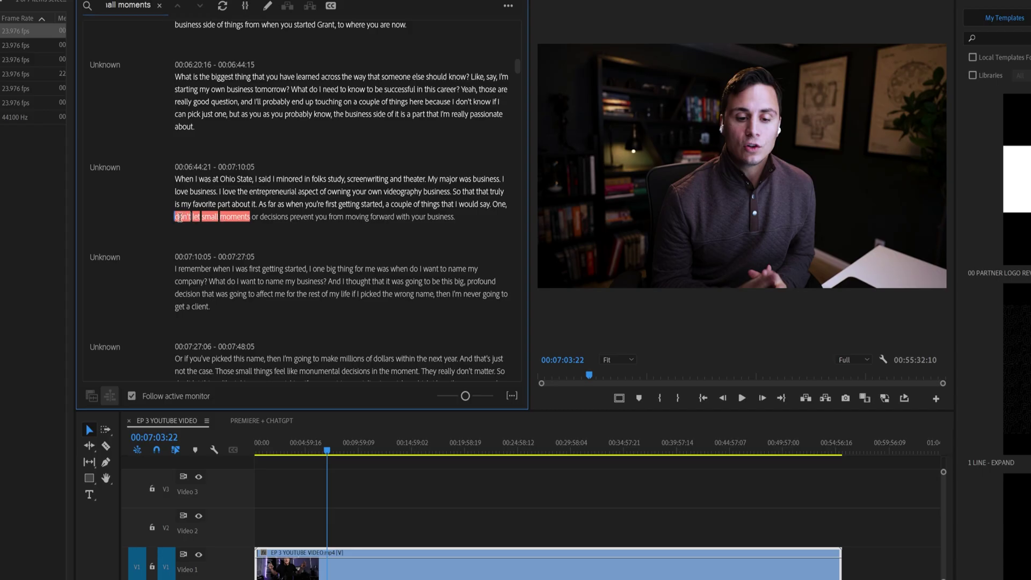
key(c)
click(329, 564)
key(v)
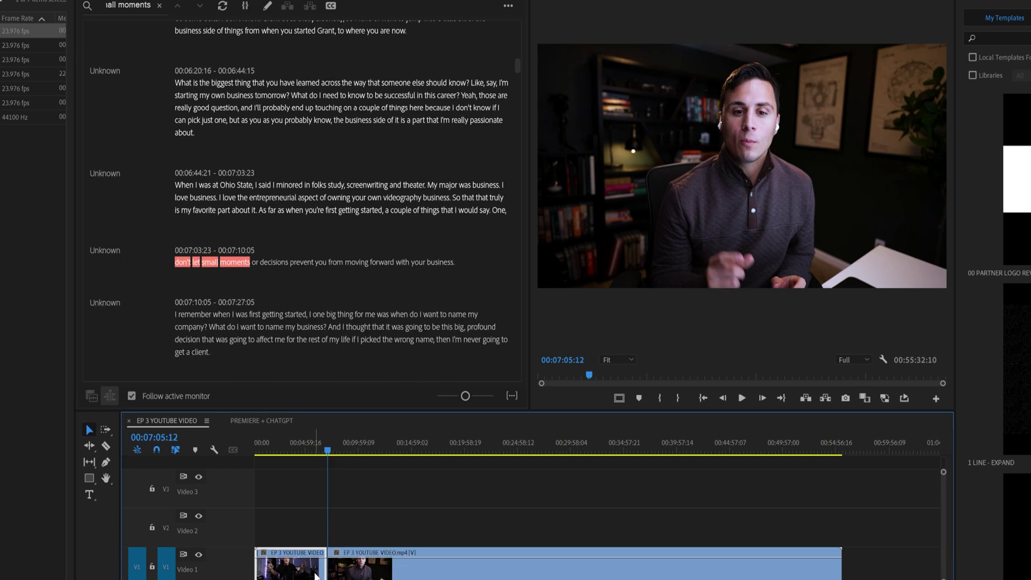
key(Delete)
Step: Move the remaining clip to the sequence start, zoom the timeline, and play
drag(351, 572, 279, 572)
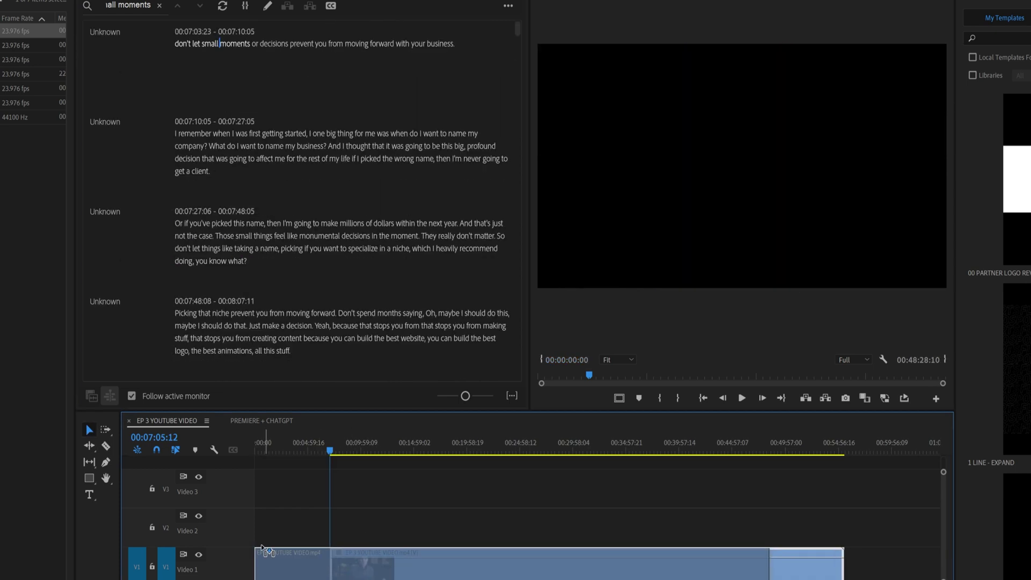
key(backslash)
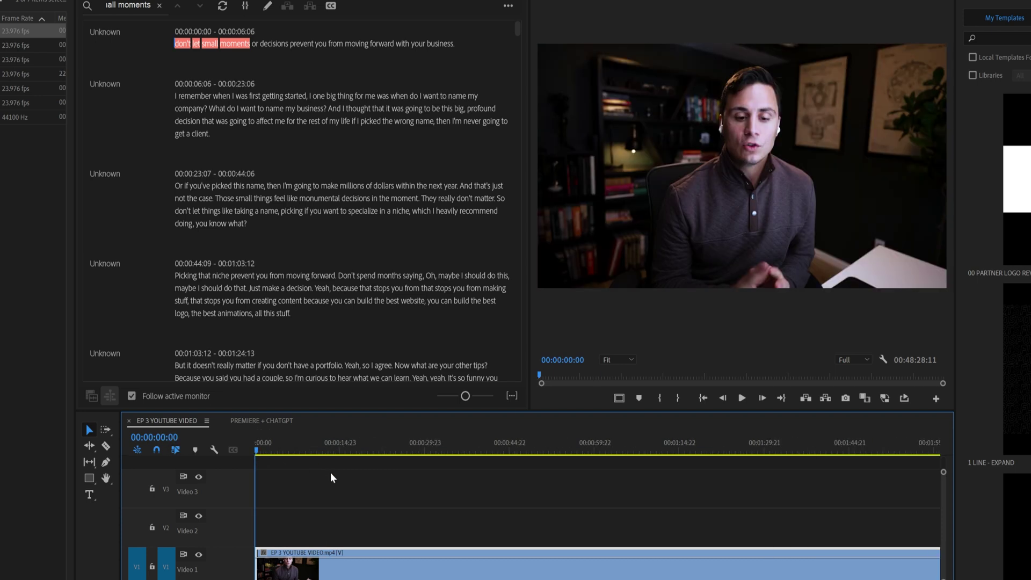
key(equal)
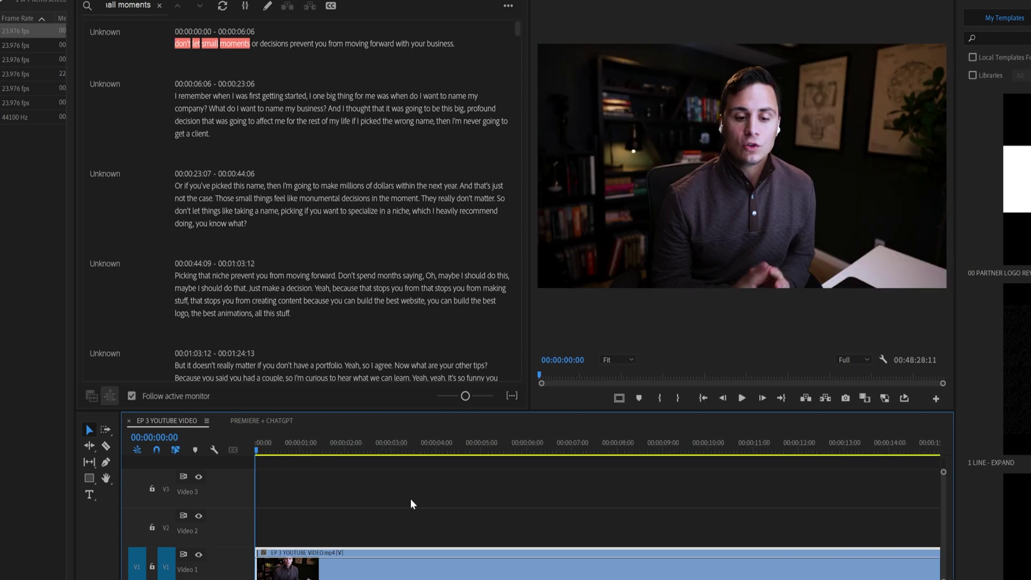
key(space)
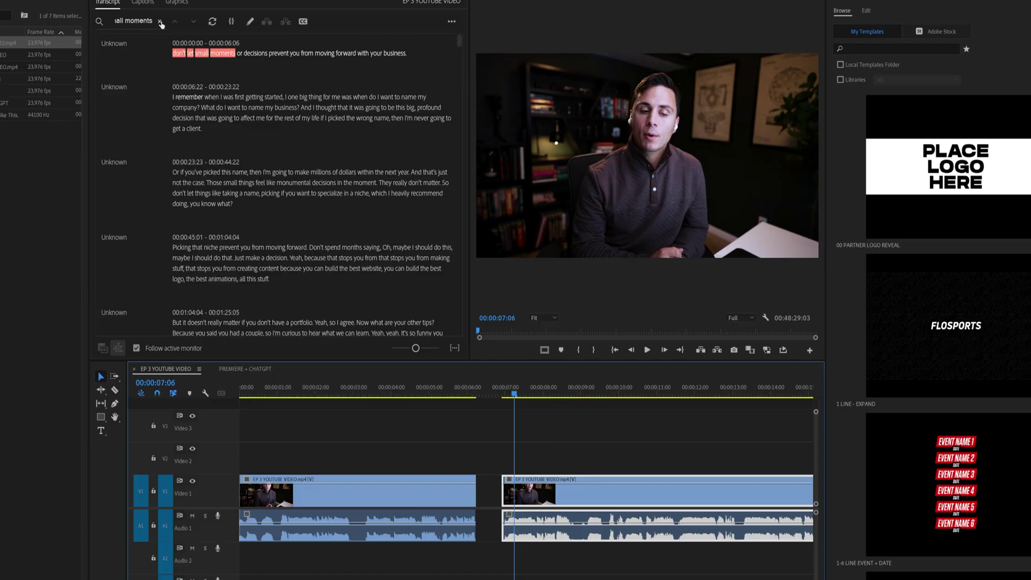
Step: Close the gap between the opening line and the 'monumental decisions' clip, then play
click(161, 22)
text(monumental)
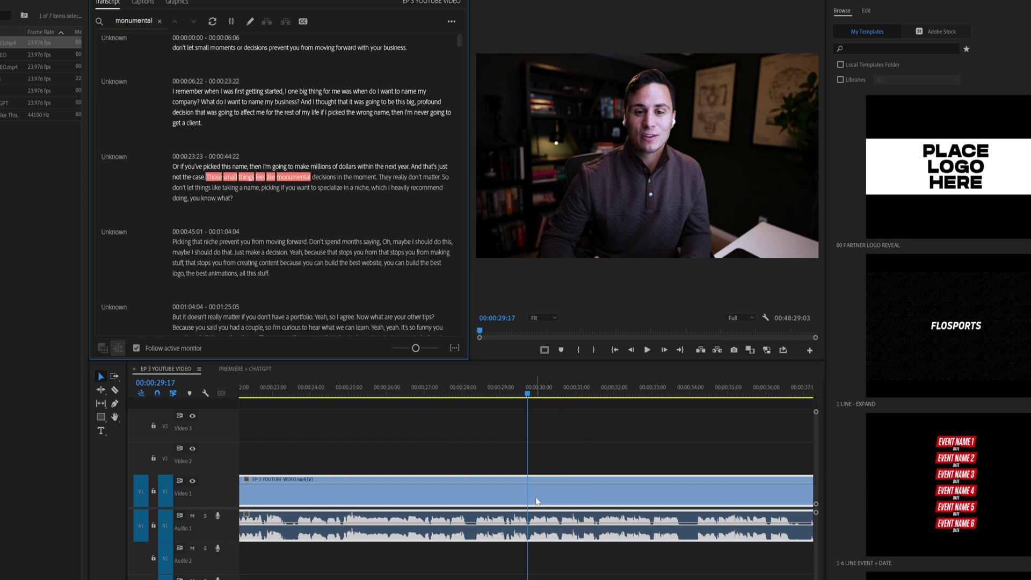
click(460, 449)
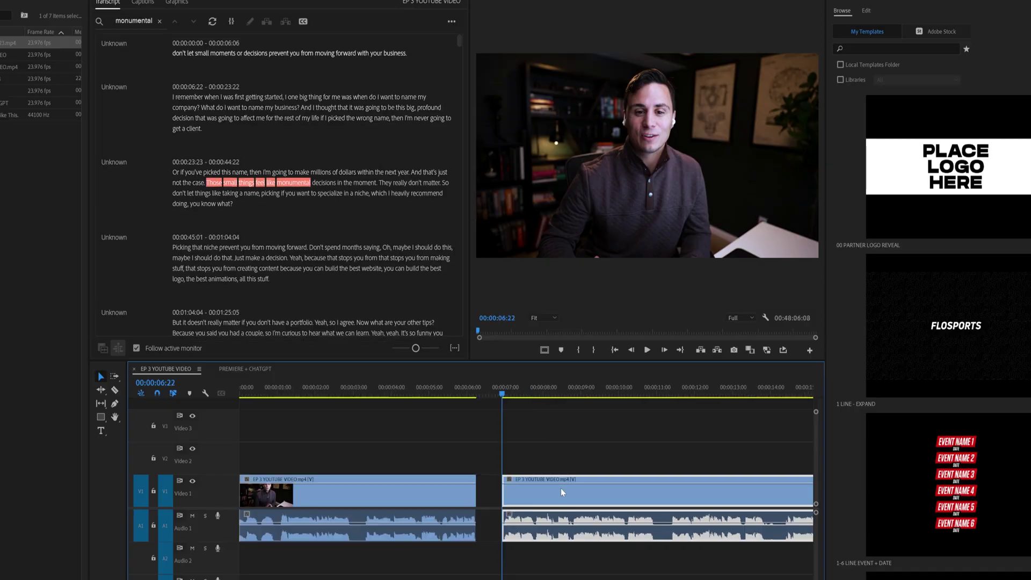
drag(518, 505, 492, 503)
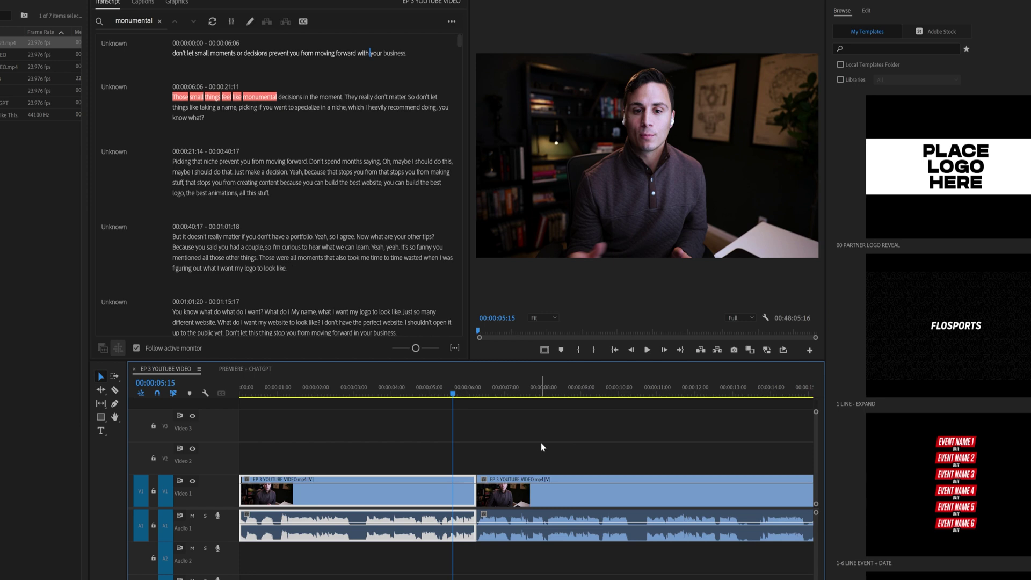
key(space)
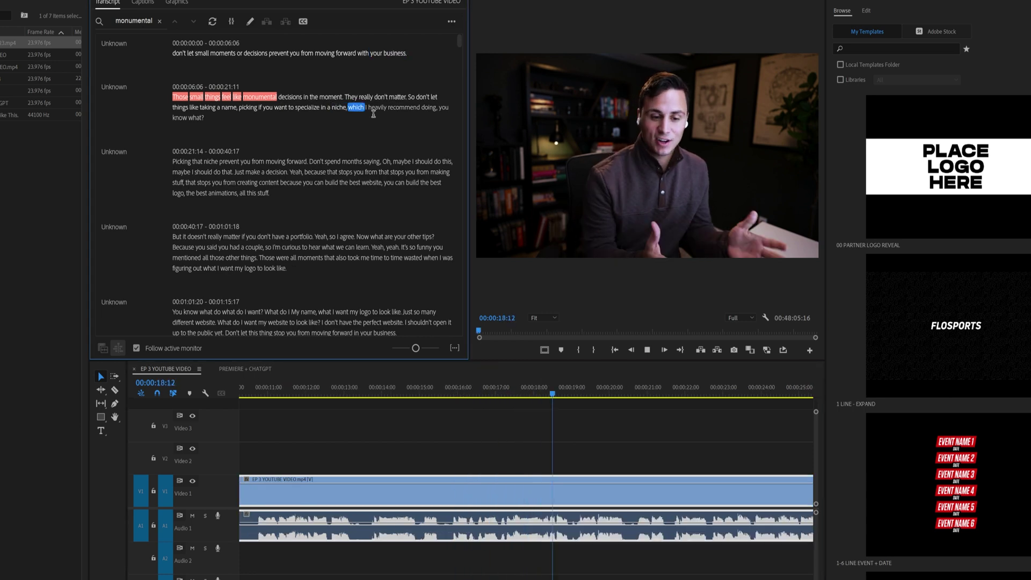
Step: Cut the clip right after 'specialize in a niche', around 18 seconds
click(331, 108)
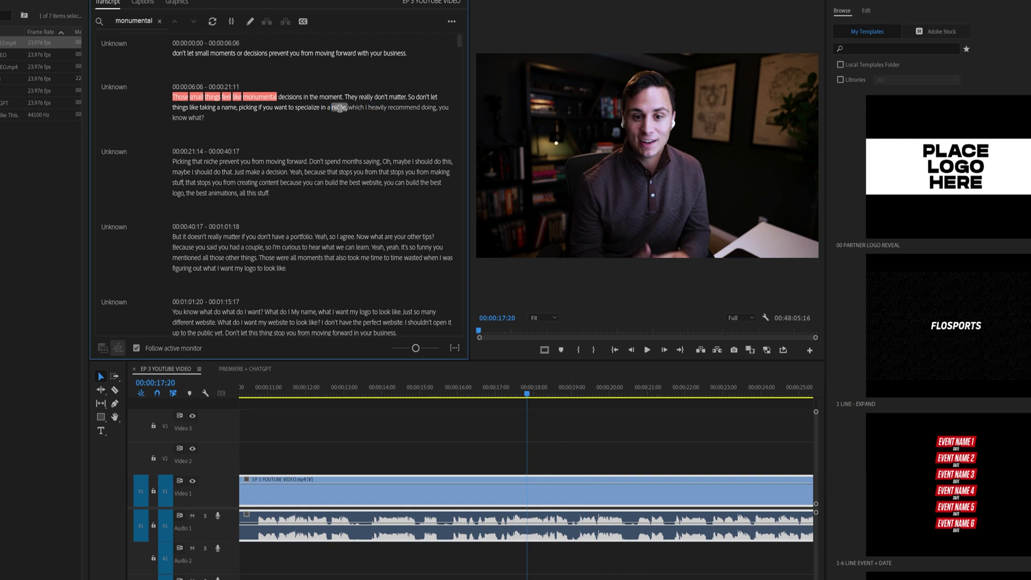
key(space)
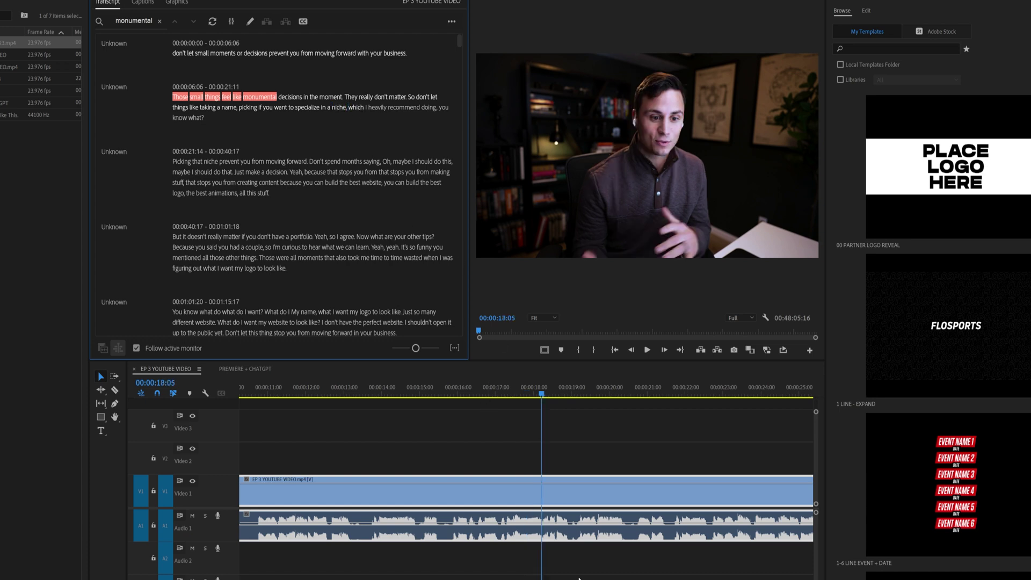
click(547, 505)
key(v)
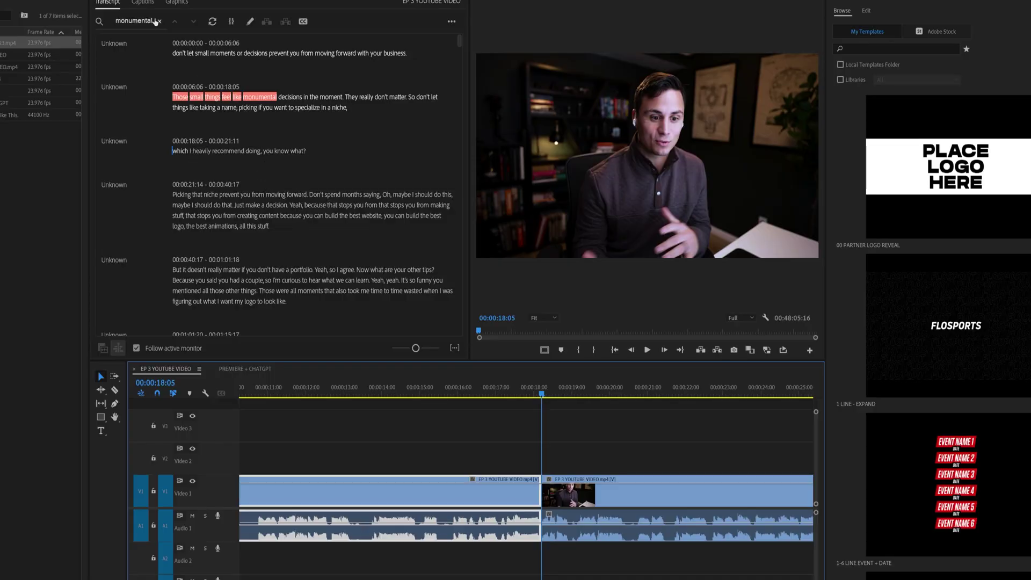
text(just make a decision)
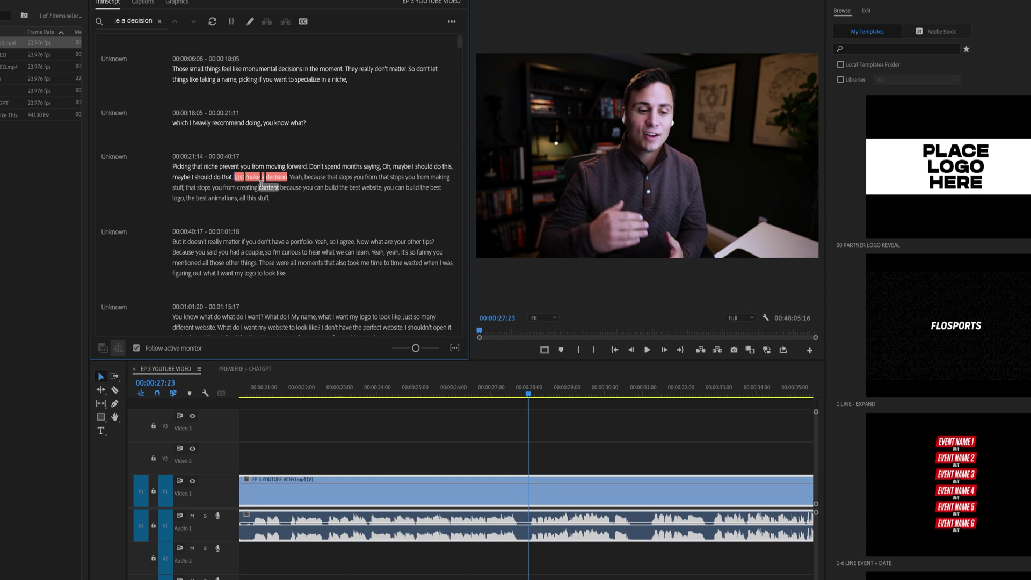
Step: Ripple delete the passage before 'just make a decision' and scrub across the edit
key(q)
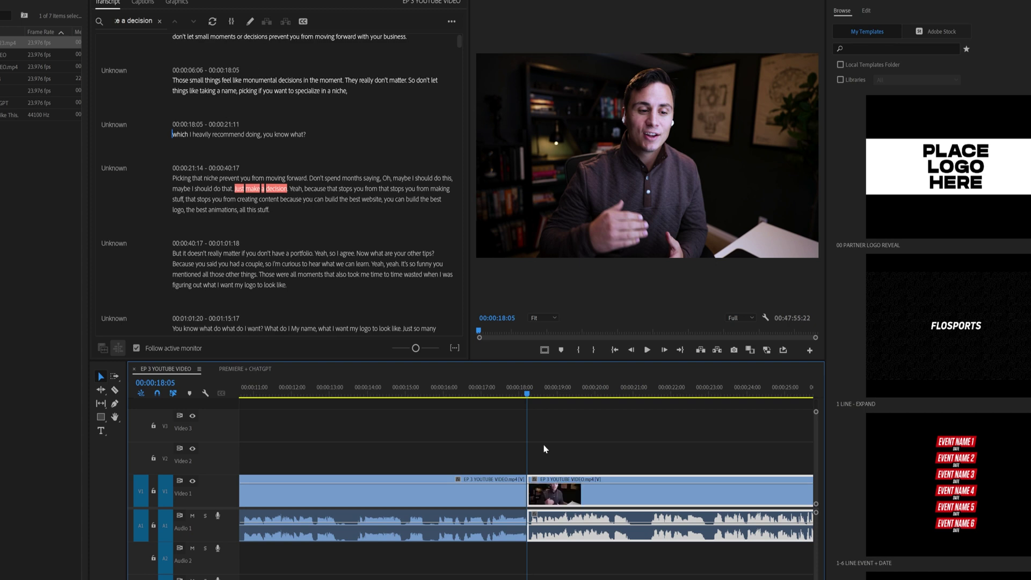
drag(487, 395, 535, 398)
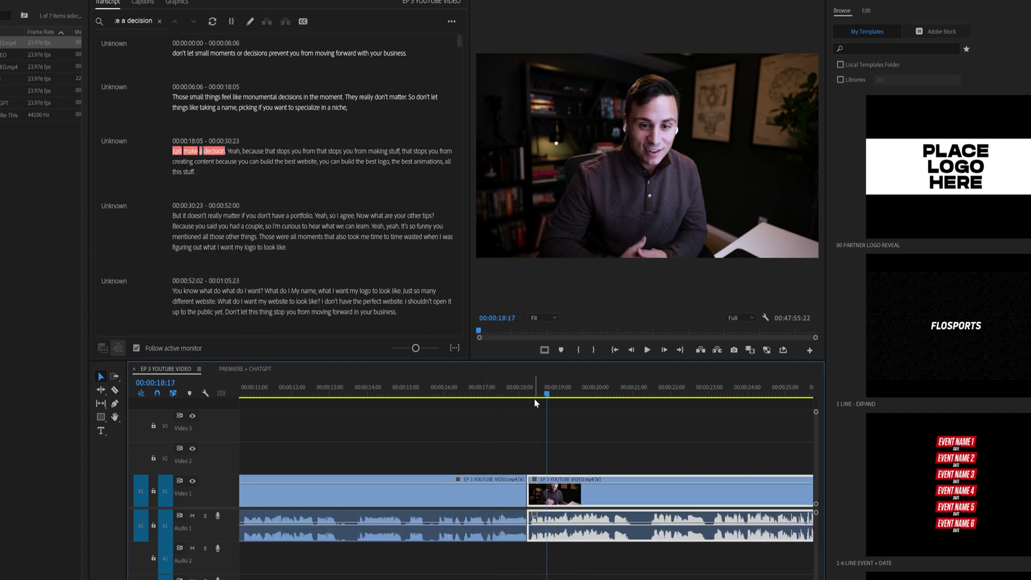